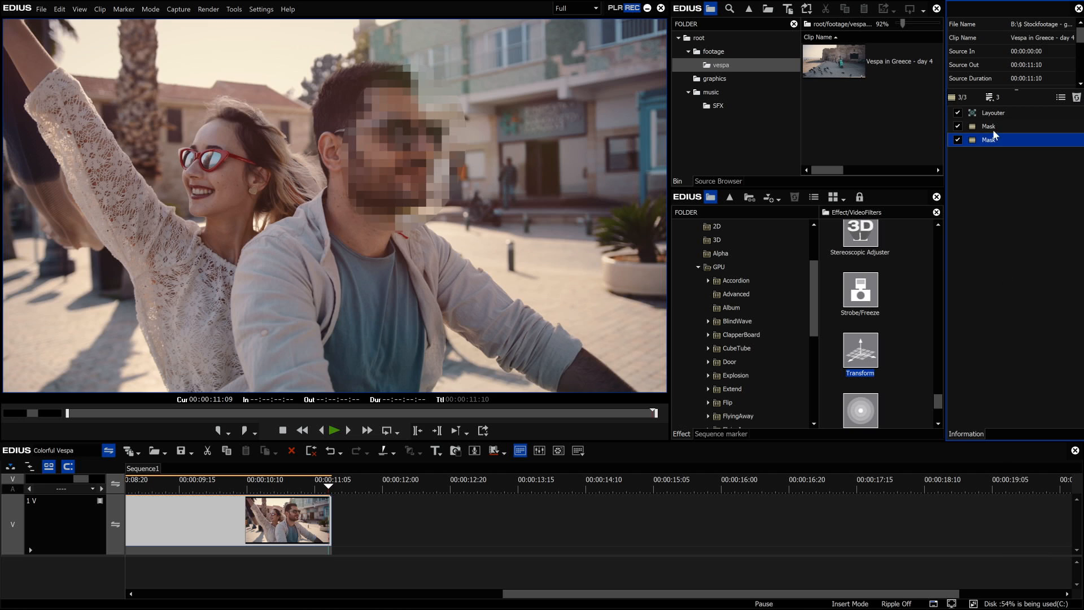
Apply the Transform video filter to the masked Vespa clip and open the filter's tracking mode options
click(864, 361)
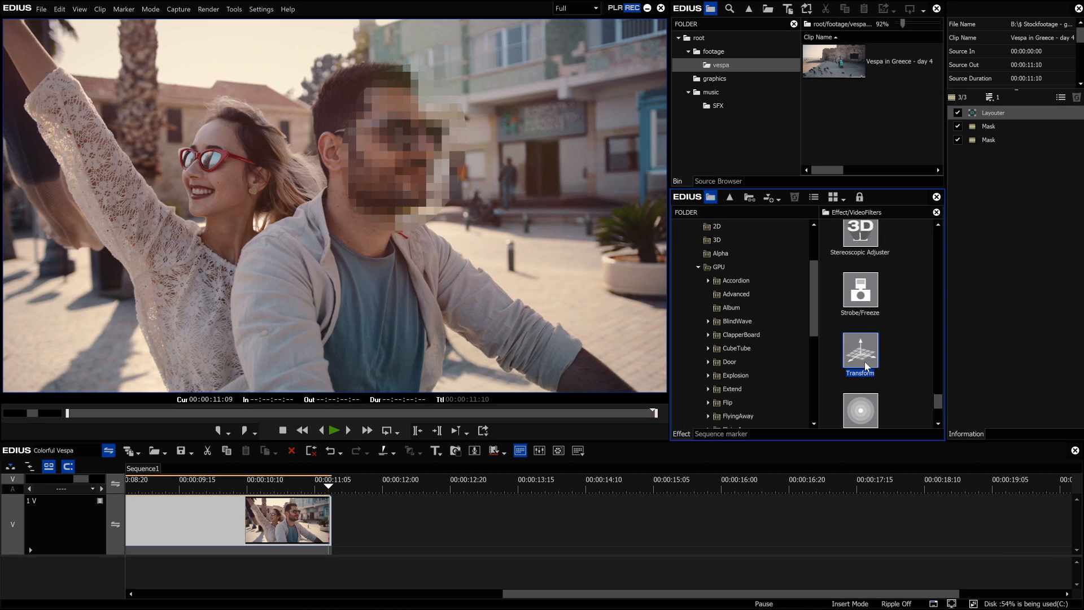
drag(231, 510, 208, 524)
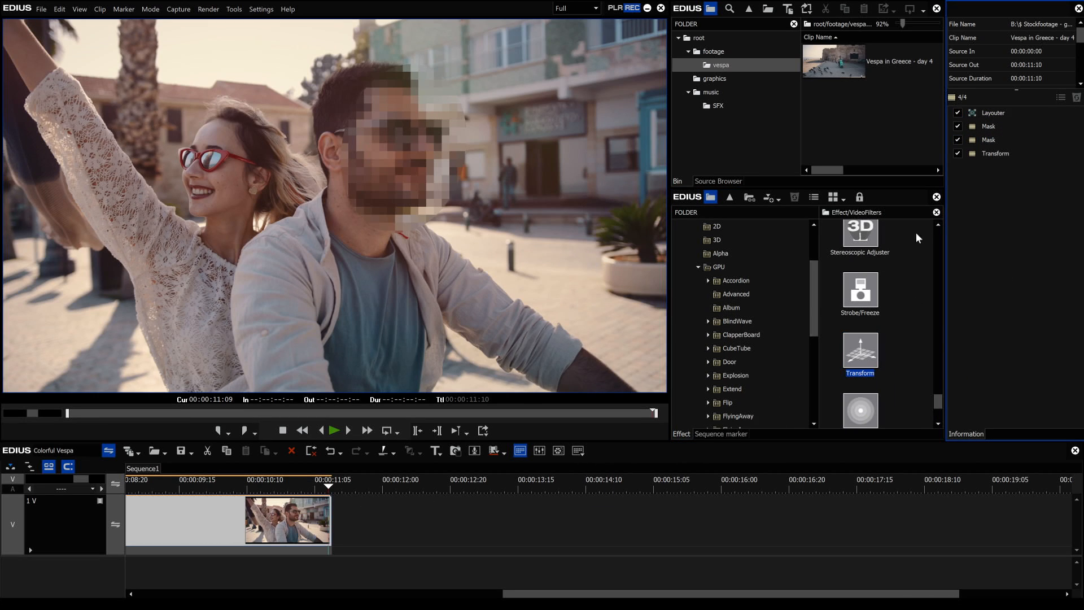
double_click(984, 151)
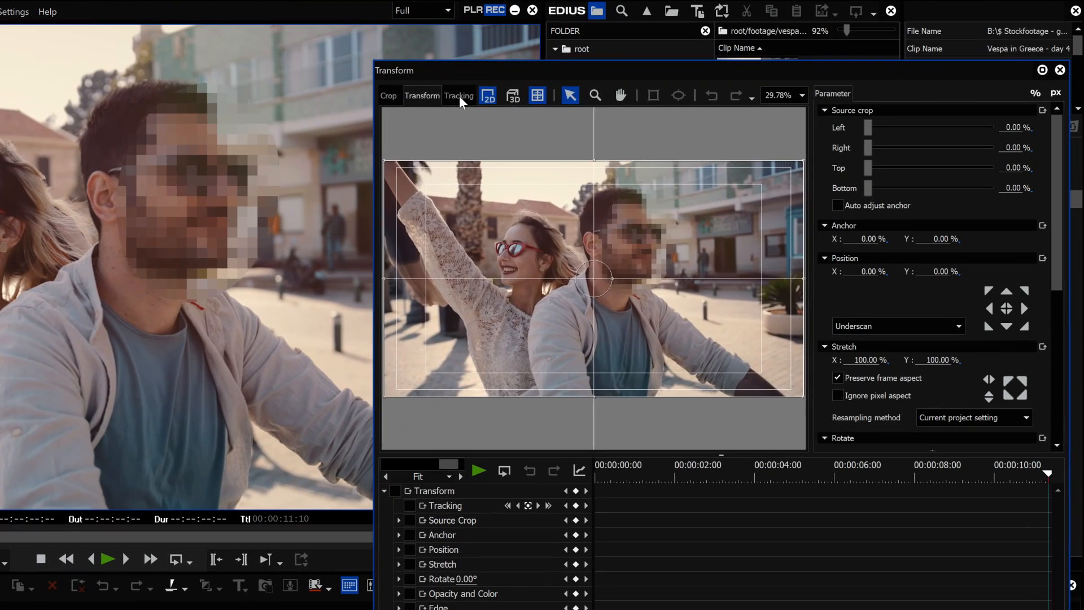
click(459, 96)
click(511, 96)
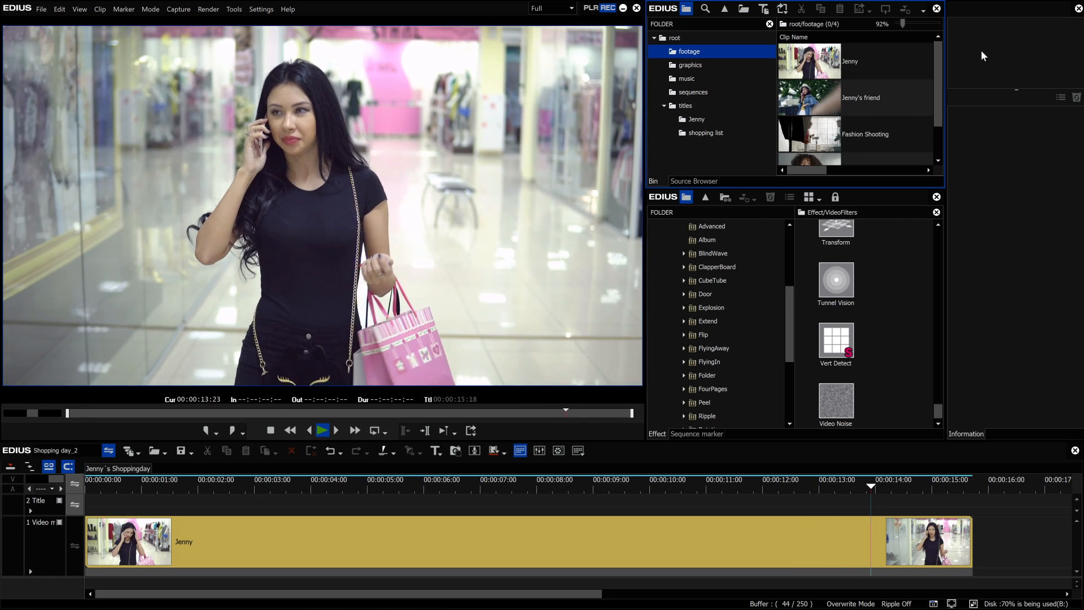
Place the Jenny graphic from the graphics folder at the start of the 2 Title track, above the footage
key(space)
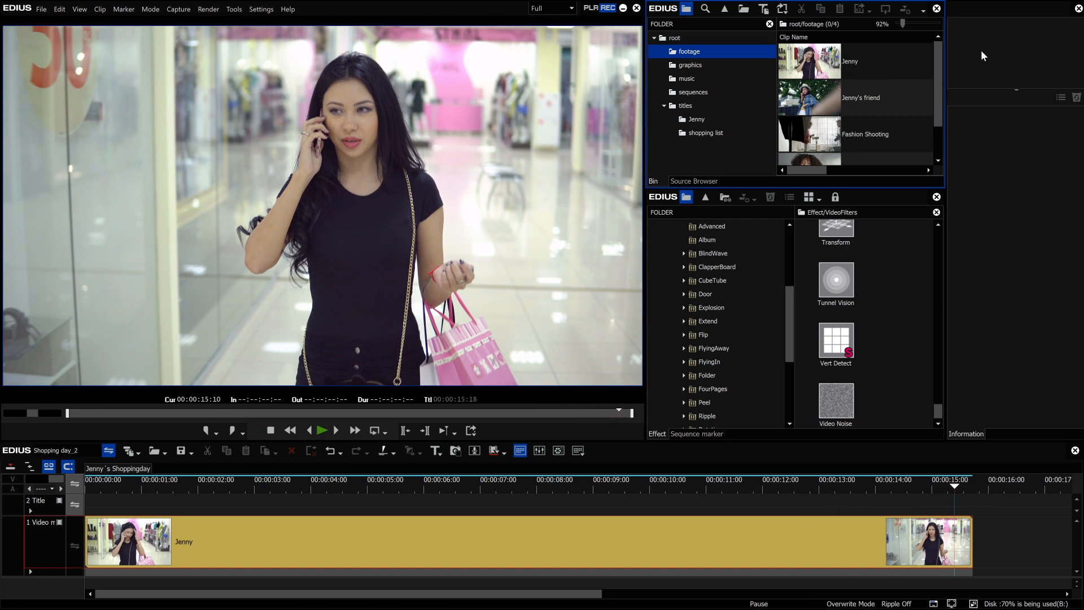
key(Home)
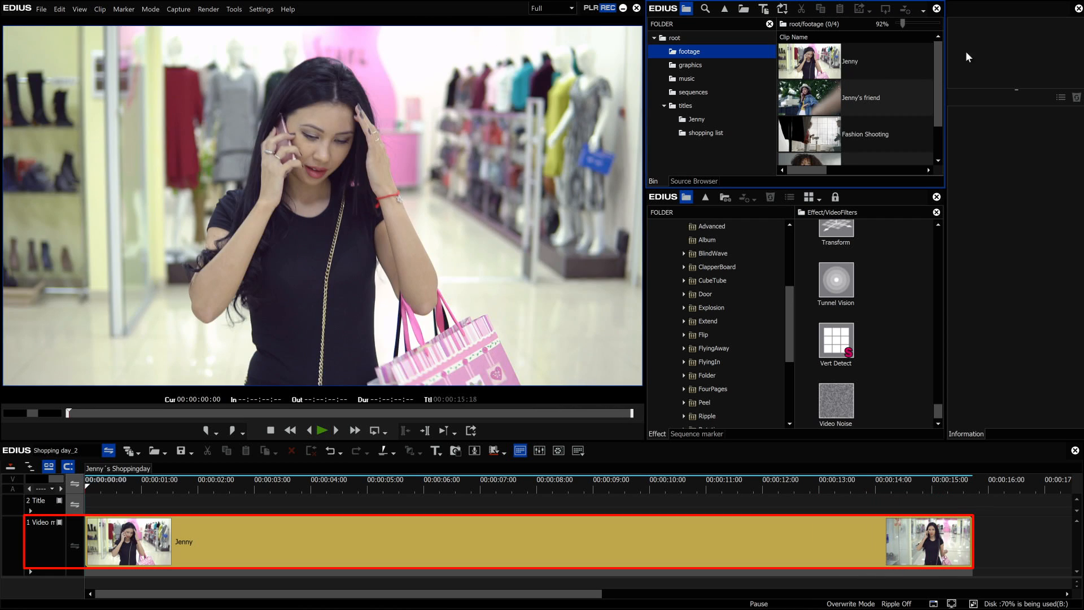
click(730, 70)
drag(789, 69, 729, 201)
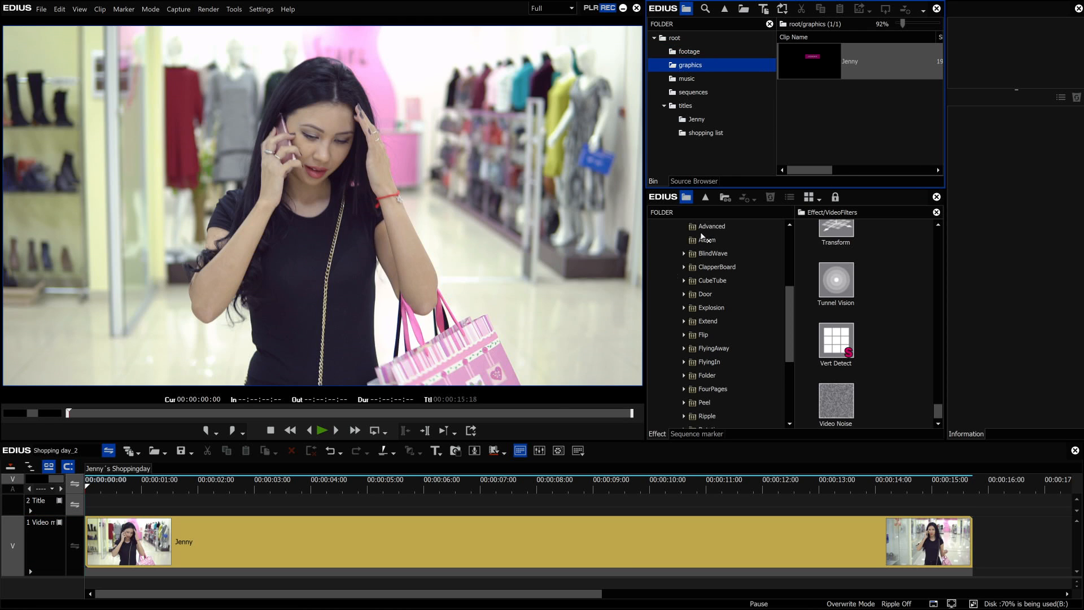
drag(240, 468, 88, 504)
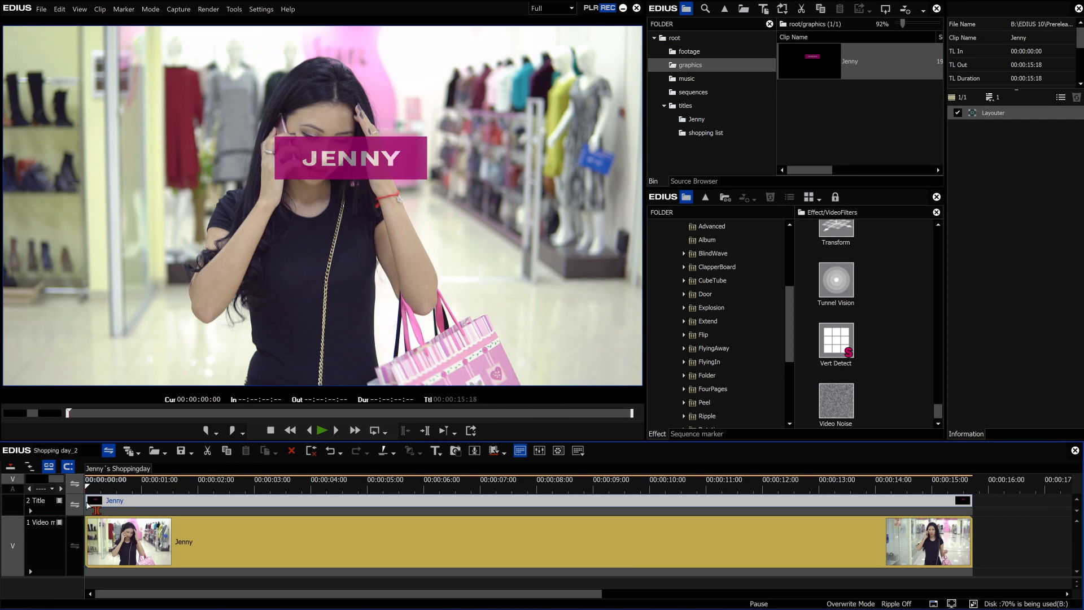
In the Jenny title's Layouter, set tracking to Chase mode (lower layer), place the tracking region over the woman's face and track it forward
double_click(977, 115)
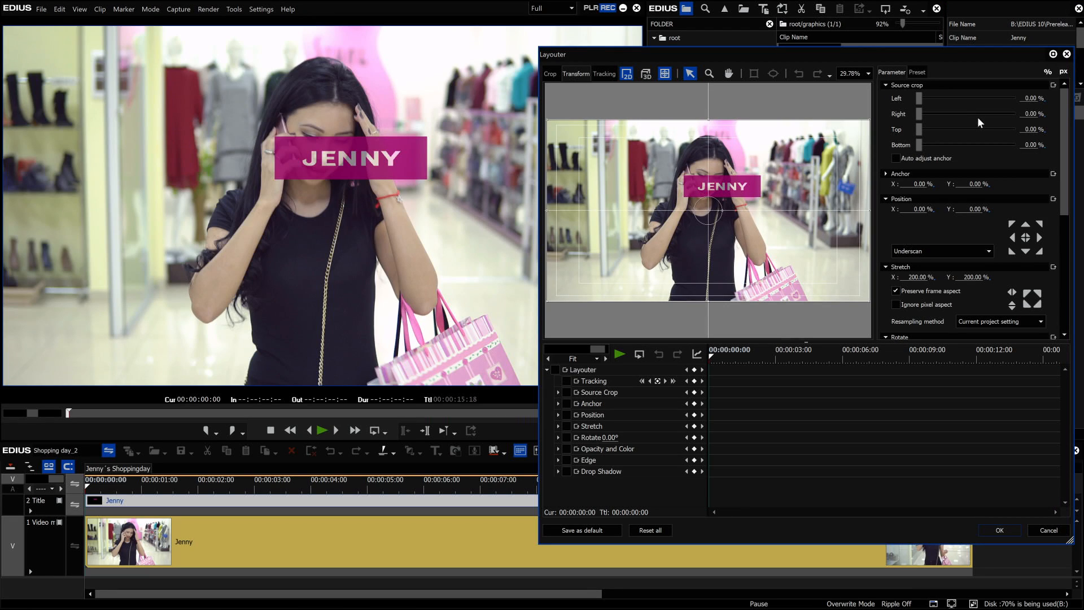
click(607, 75)
click(644, 74)
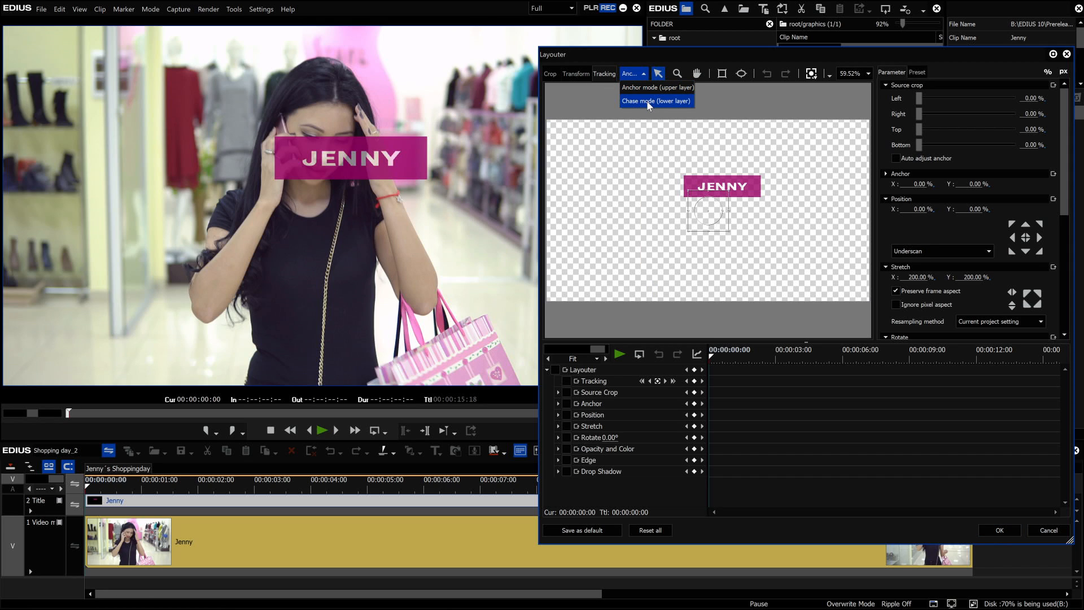
click(647, 103)
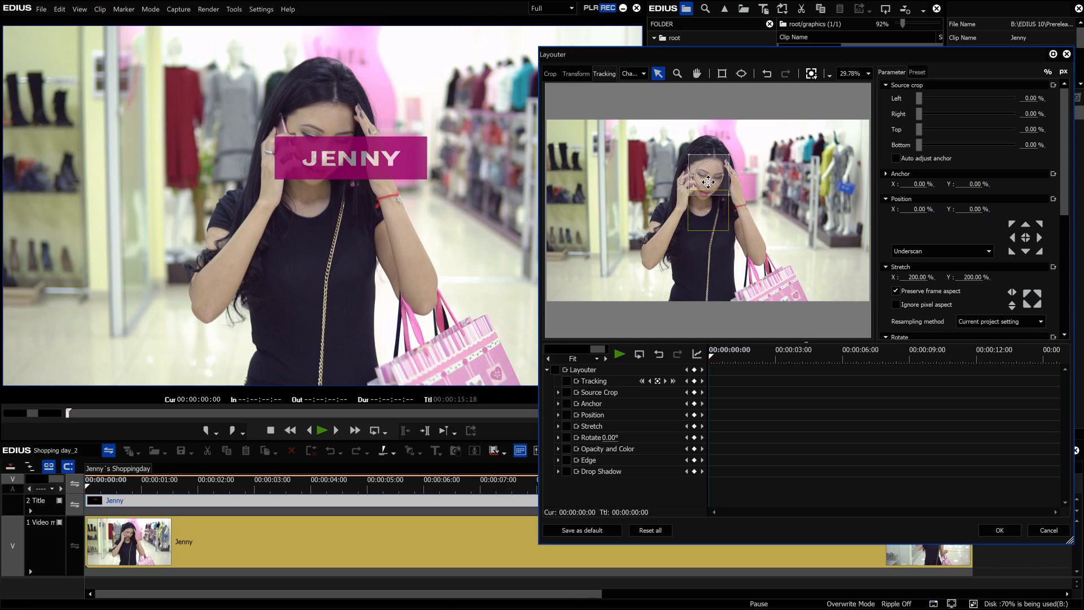
click(673, 380)
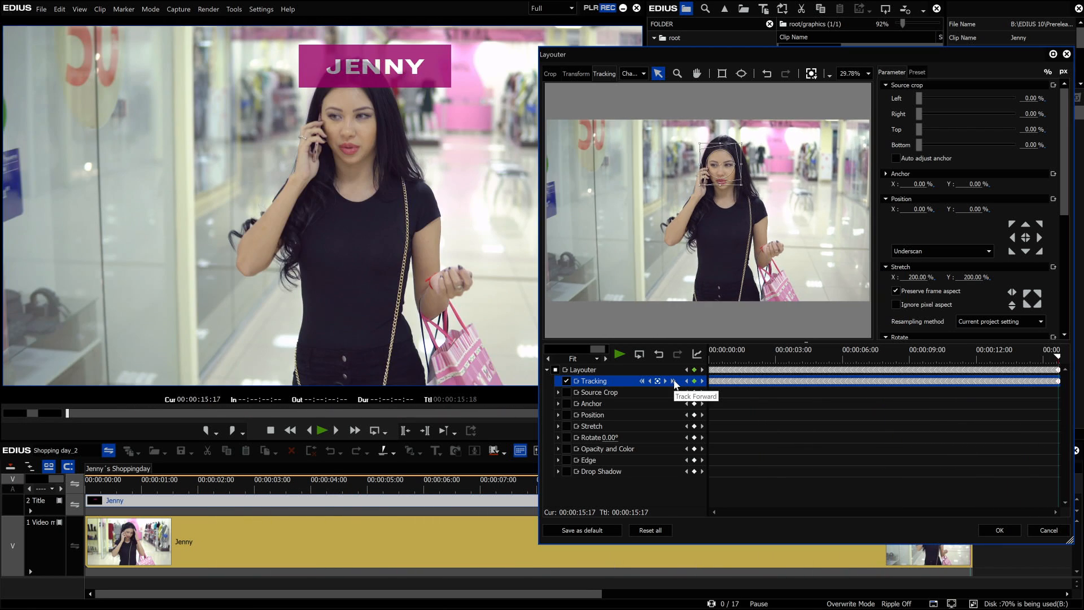
Scale the Jenny title to about 166% and position it beside the woman's head, then apply the layout
click(584, 72)
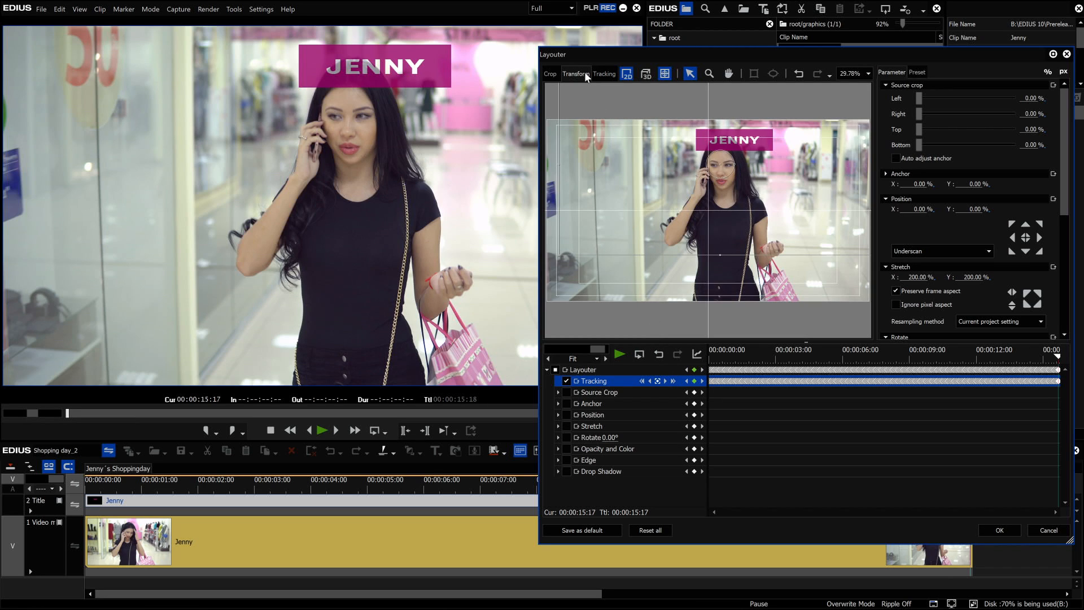
drag(742, 187, 748, 189)
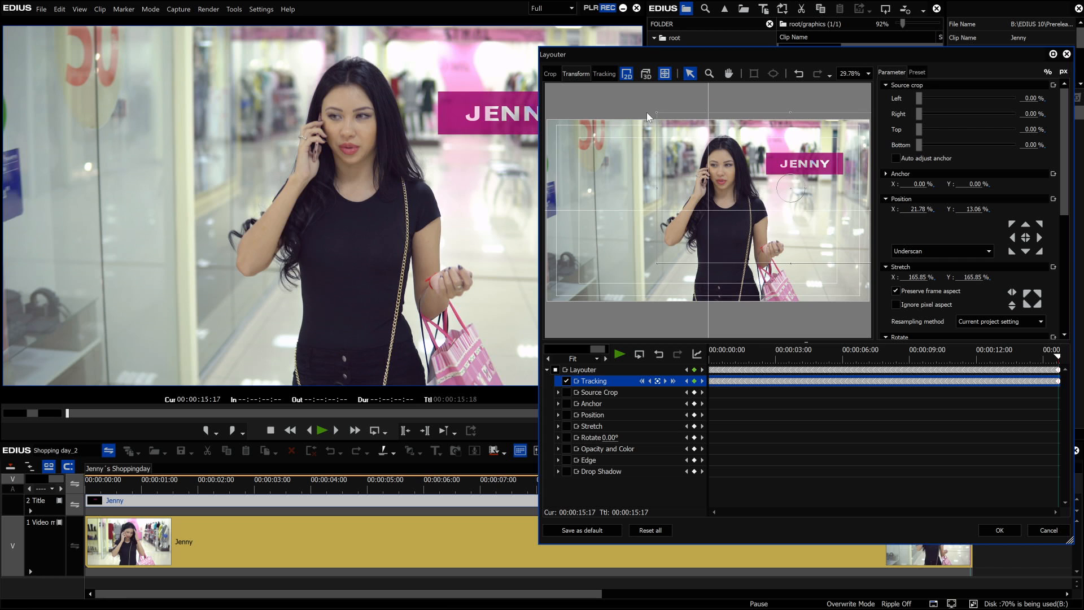
drag(735, 187, 727, 189)
click(988, 529)
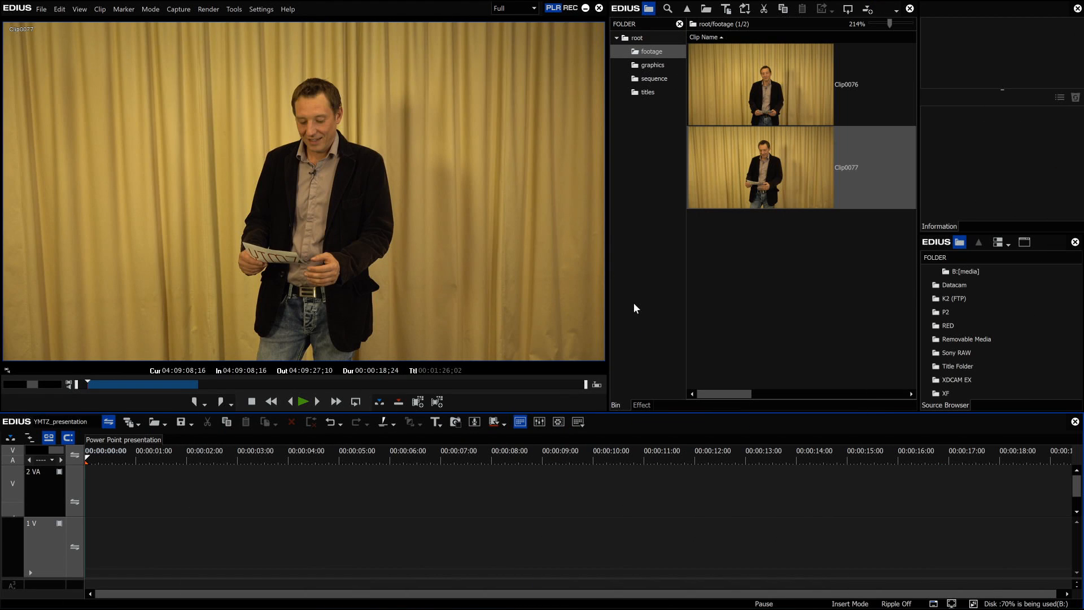
Place Clip0077 from the footage folder at the start of the 2 VA track
drag(728, 206, 300, 484)
drag(119, 494, 88, 491)
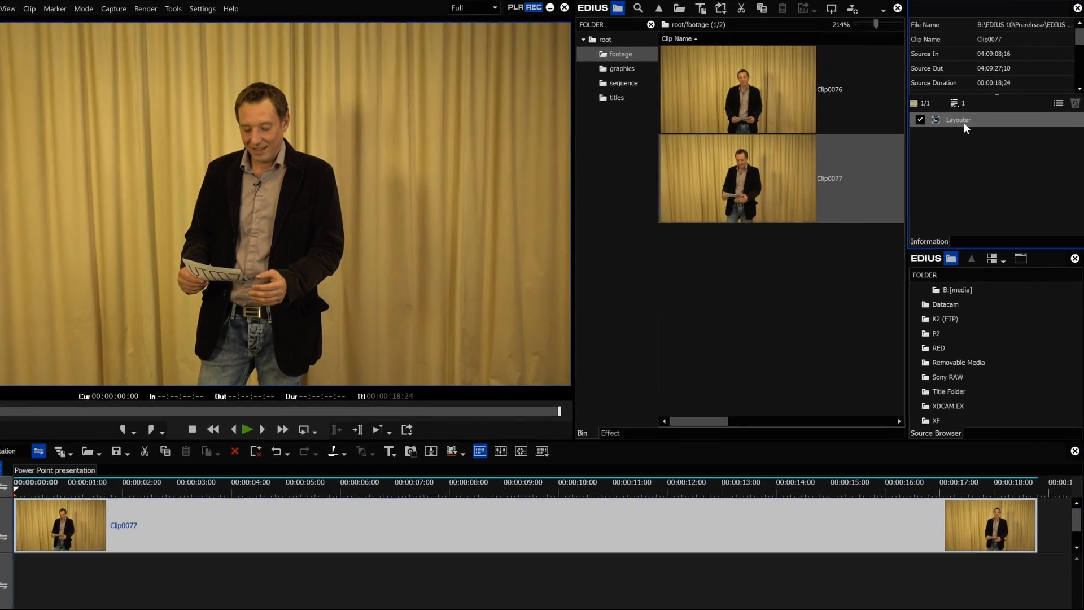
In Clip0077's Layouter, choose Anchor mode (upper layer), track the presenter's upper body forward and apply the tracking
double_click(970, 114)
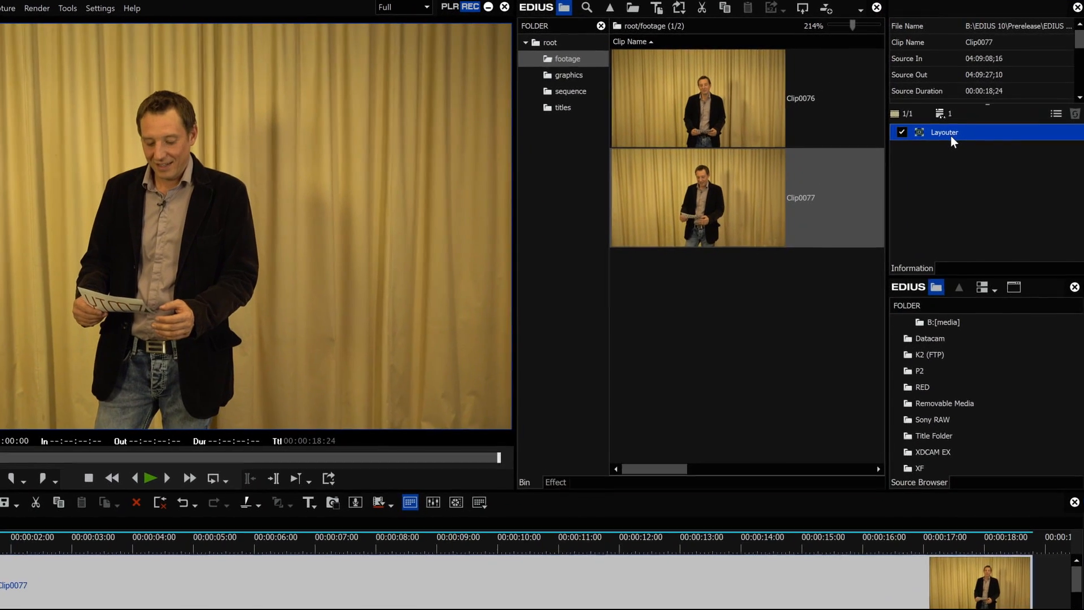
click(595, 31)
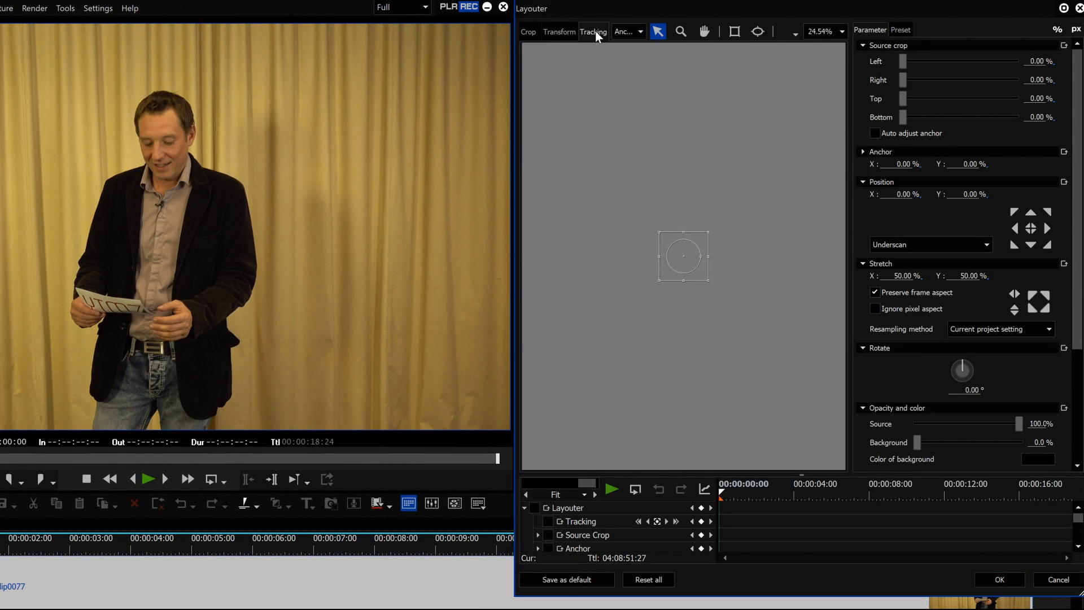
click(641, 32)
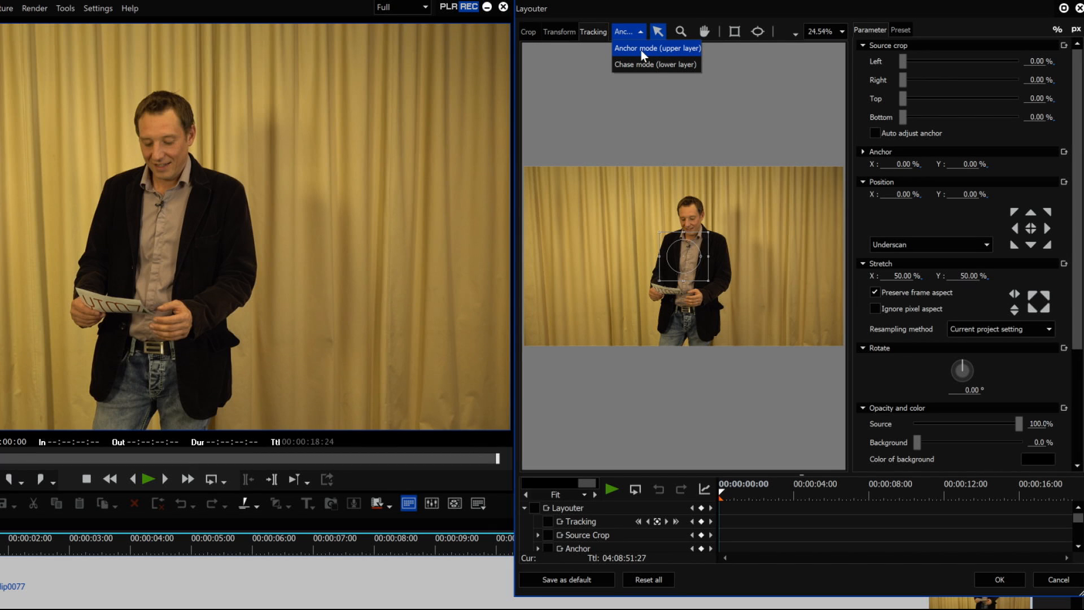
click(641, 50)
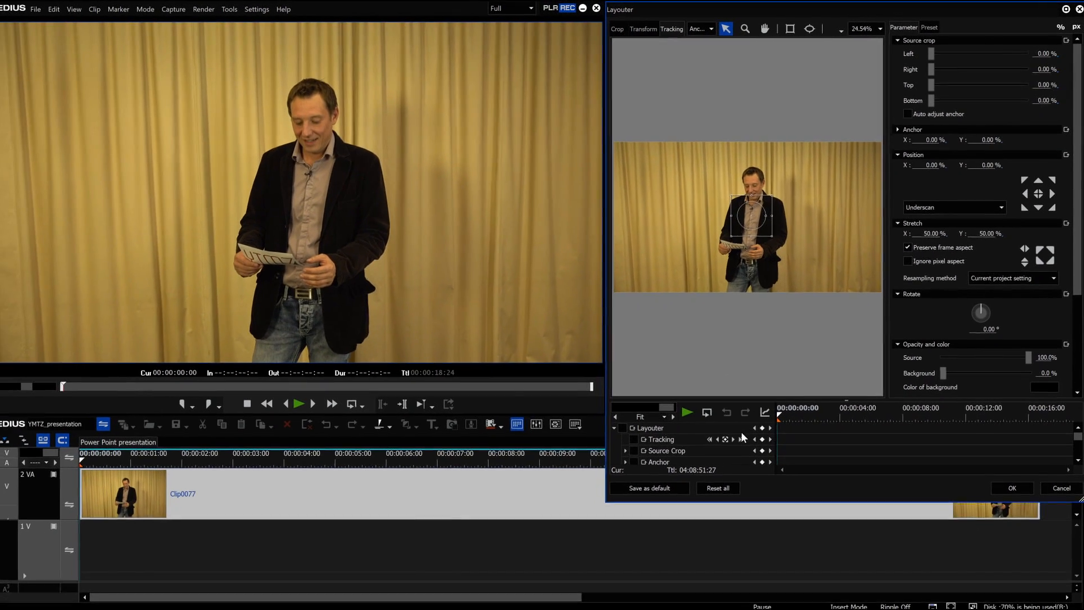
click(676, 522)
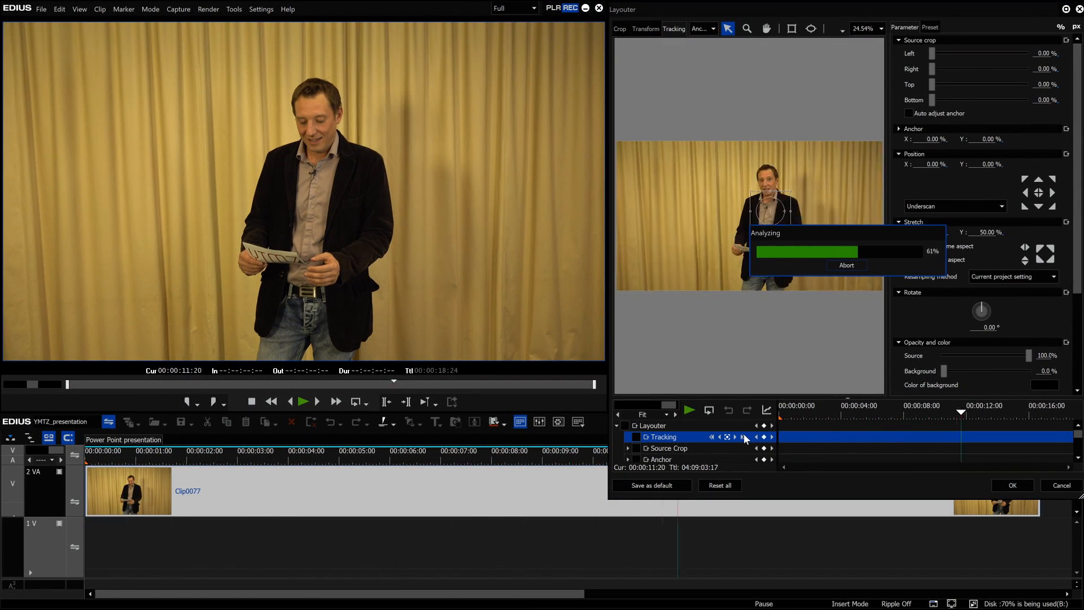
click(994, 485)
Play back the tracked Clip0077 and enlarge its Layouter stretch to 63.90% to fill the frame
key(space)
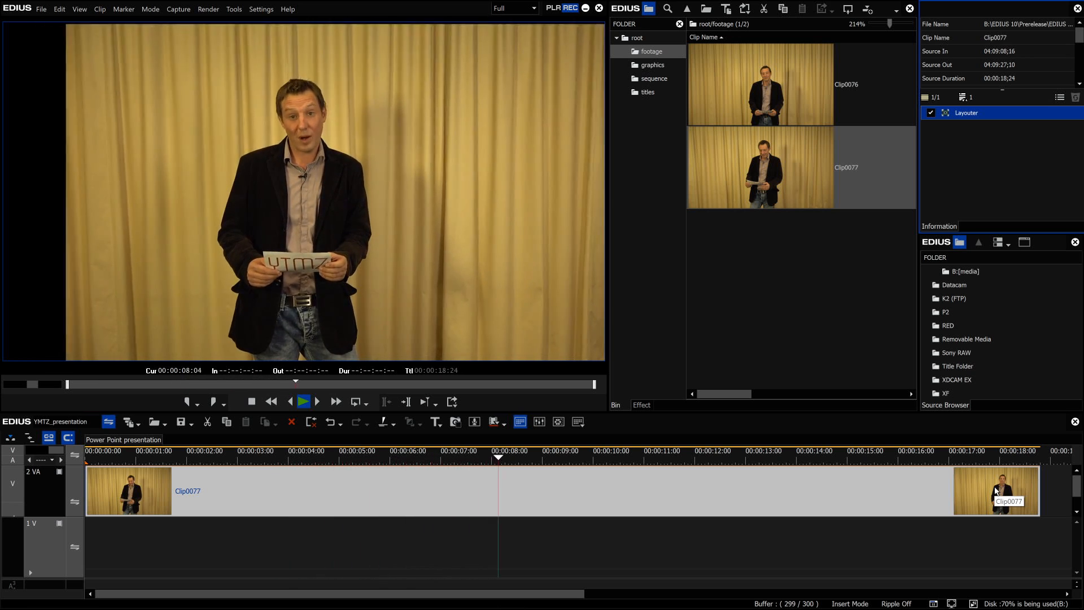
key(F7)
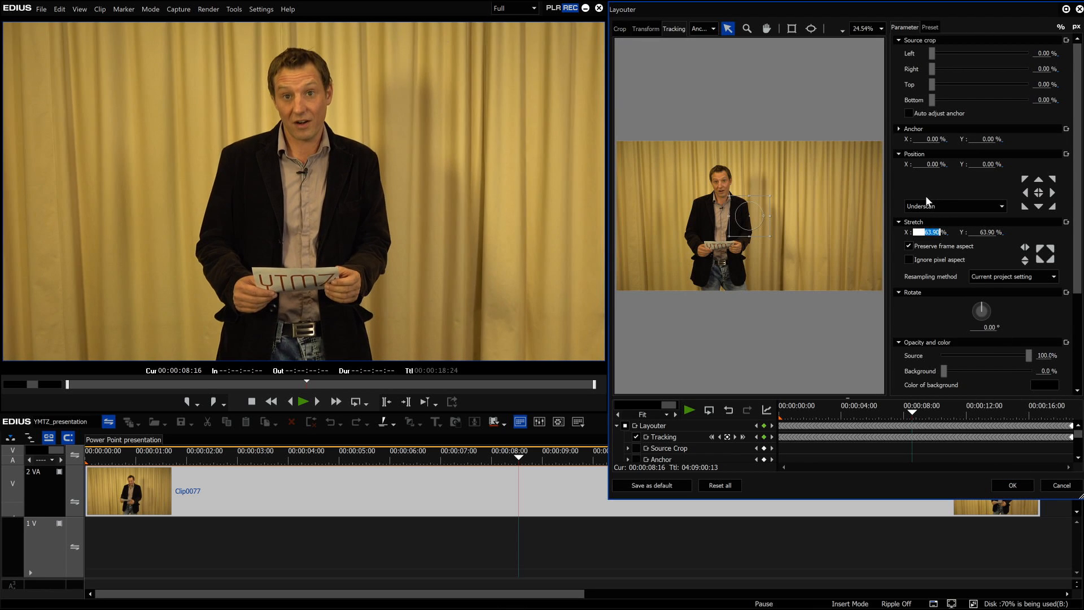
click(1004, 483)
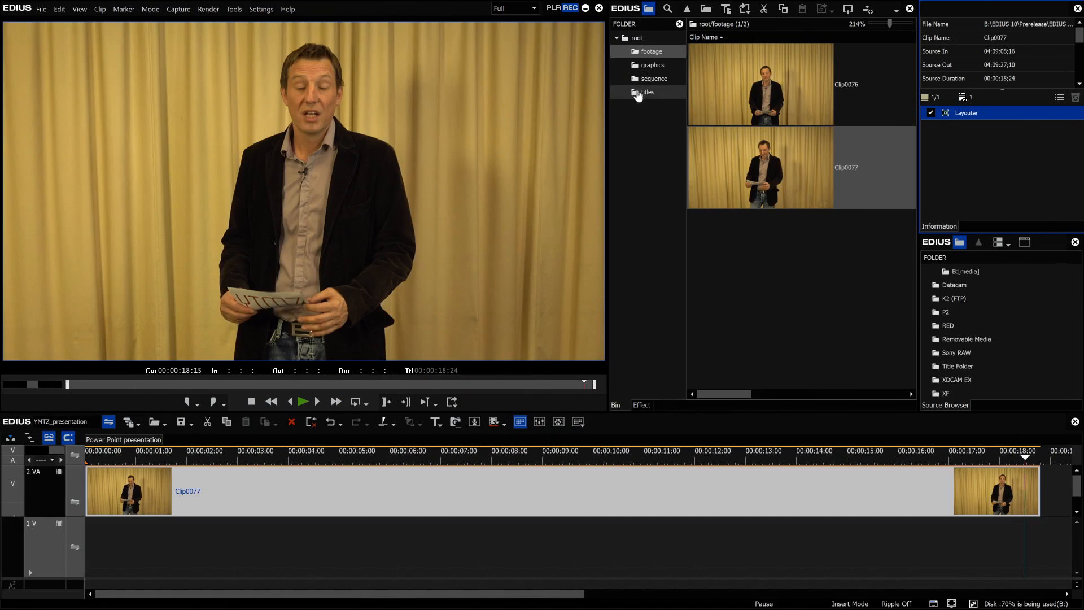
Place the YTMZ Corp Webinar 01 slide at the start of the 1 V track, beneath Clip0077
click(653, 65)
drag(713, 82, 173, 574)
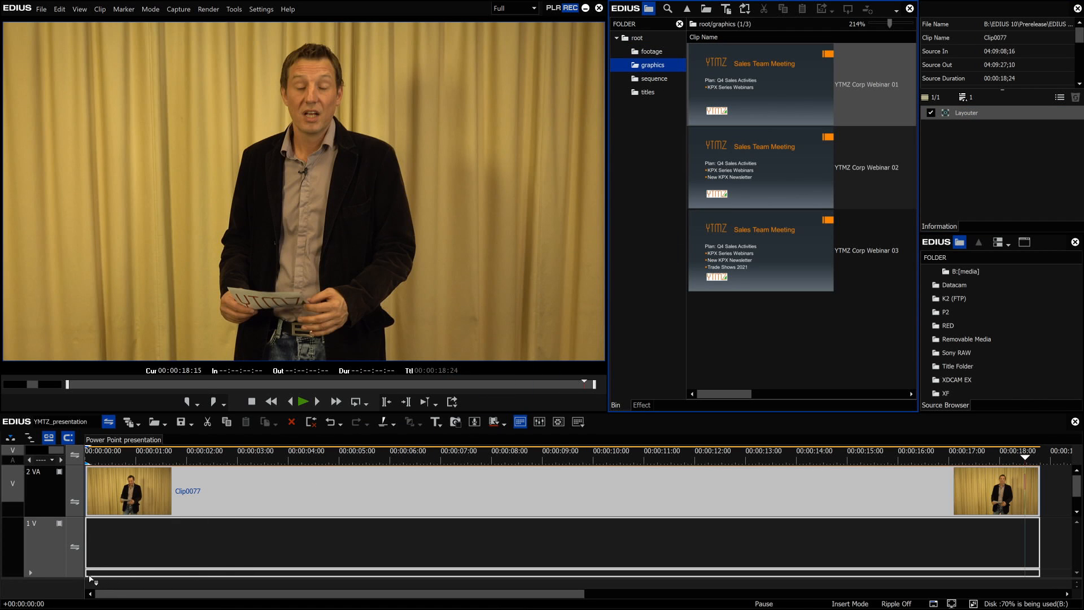
drag(90, 578, 91, 579)
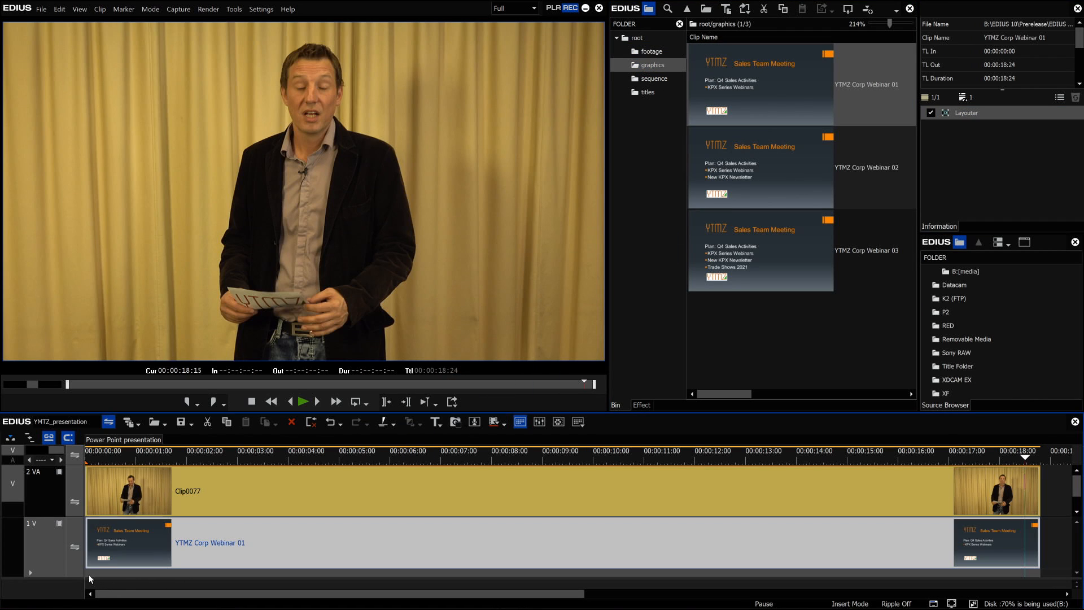
Apply the Transform video filter to Clip0077 and set its stretch to 60%
click(643, 404)
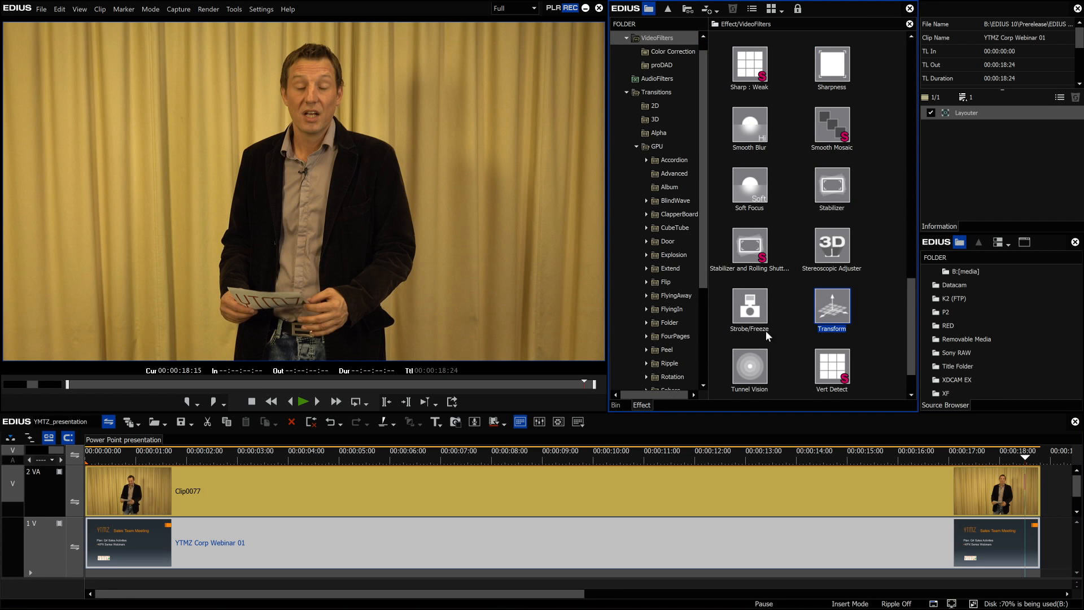
drag(782, 410, 755, 496)
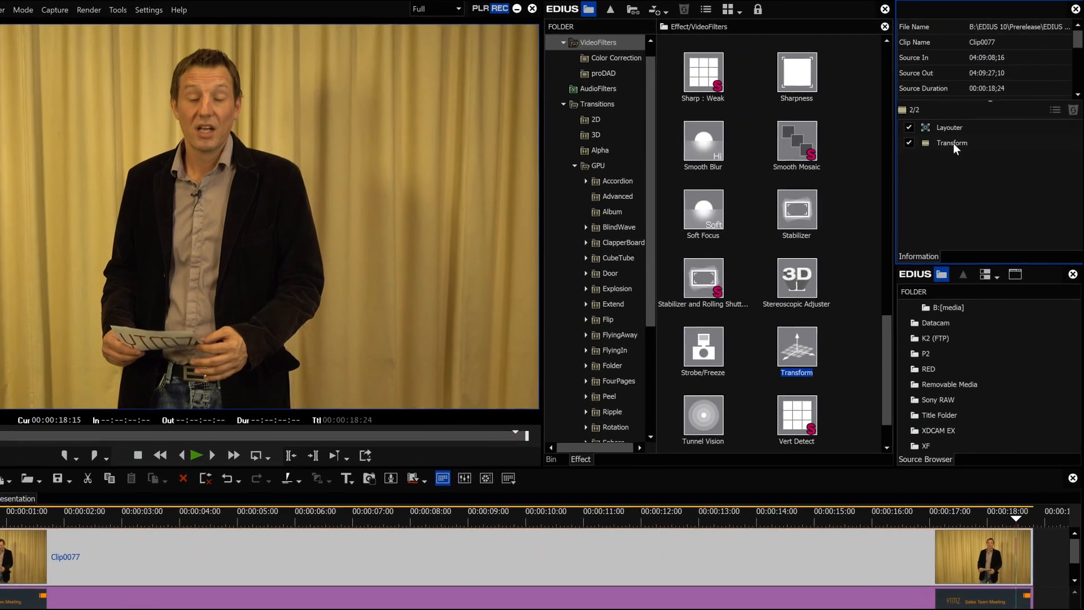
double_click(968, 127)
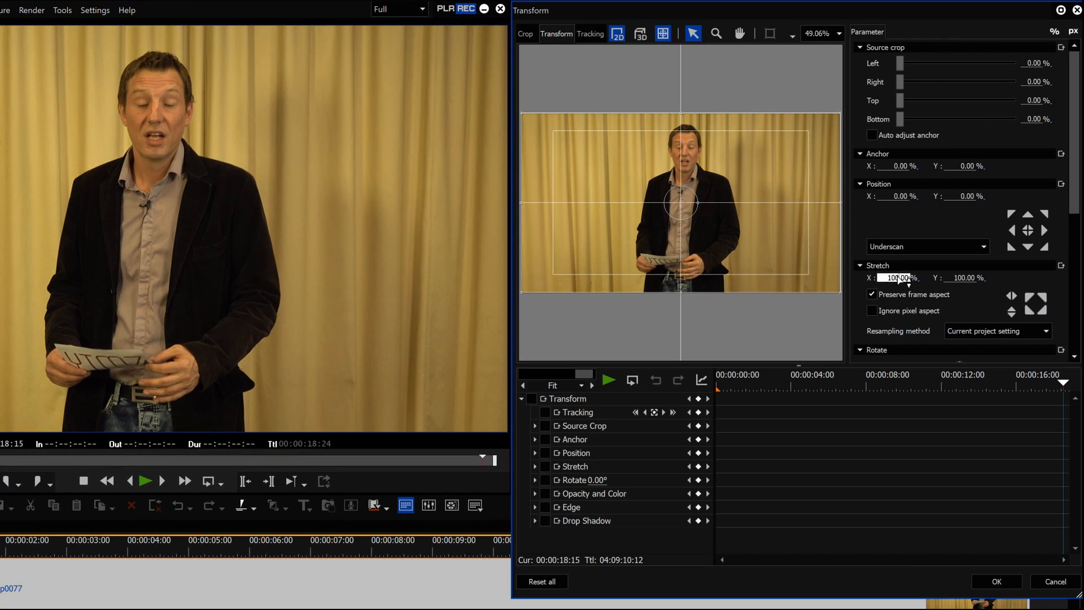
text(60)
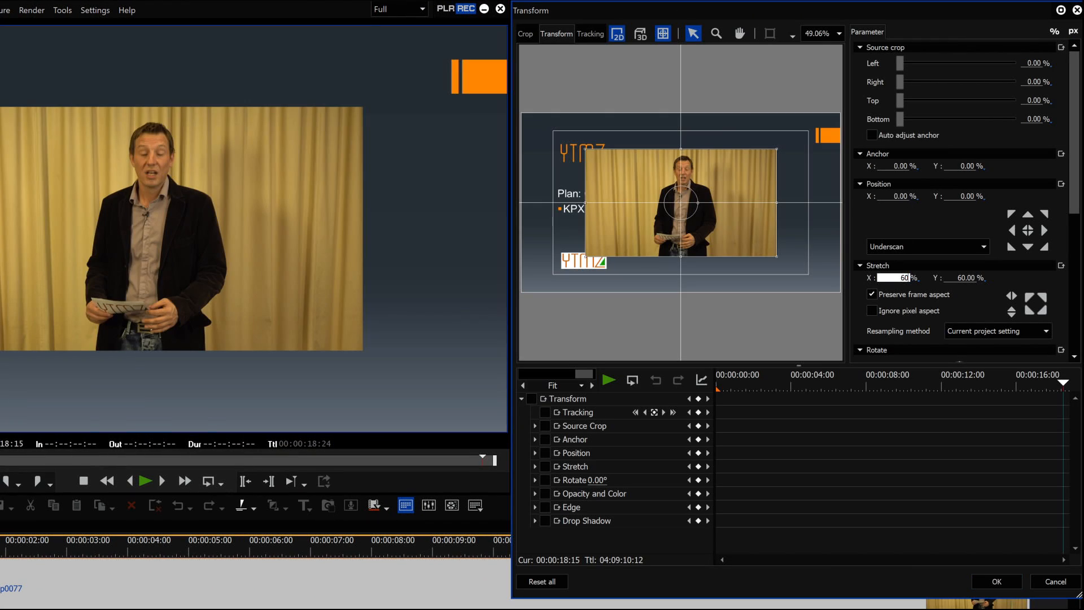
Crop the presenter clip to about 31% on the left, 29% on the right and 3% at the bottom
click(523, 35)
drag(546, 213, 619, 209)
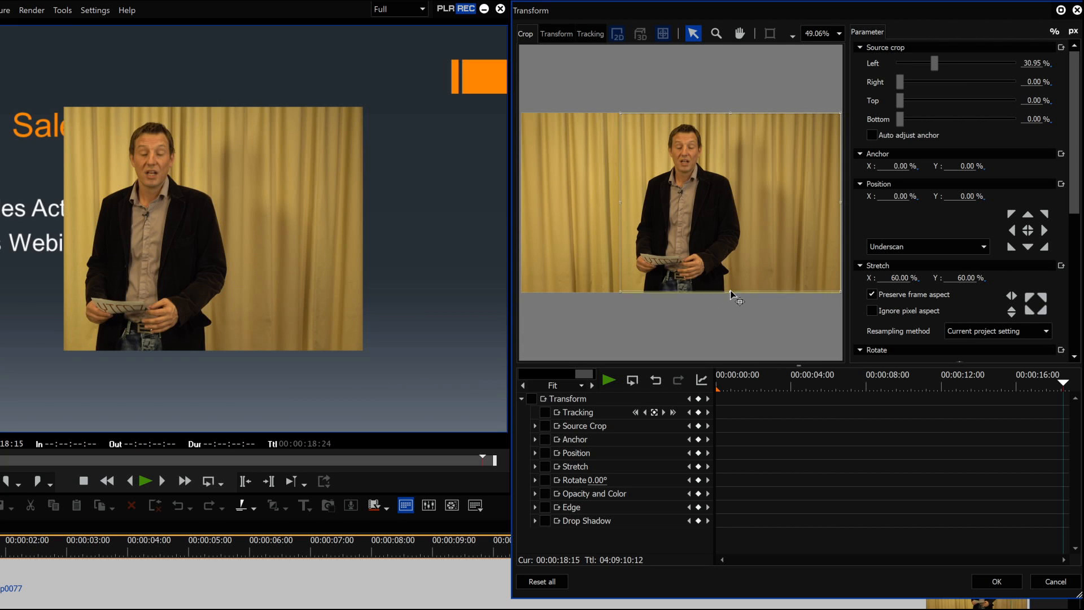
drag(730, 293, 731, 287)
drag(840, 202, 815, 209)
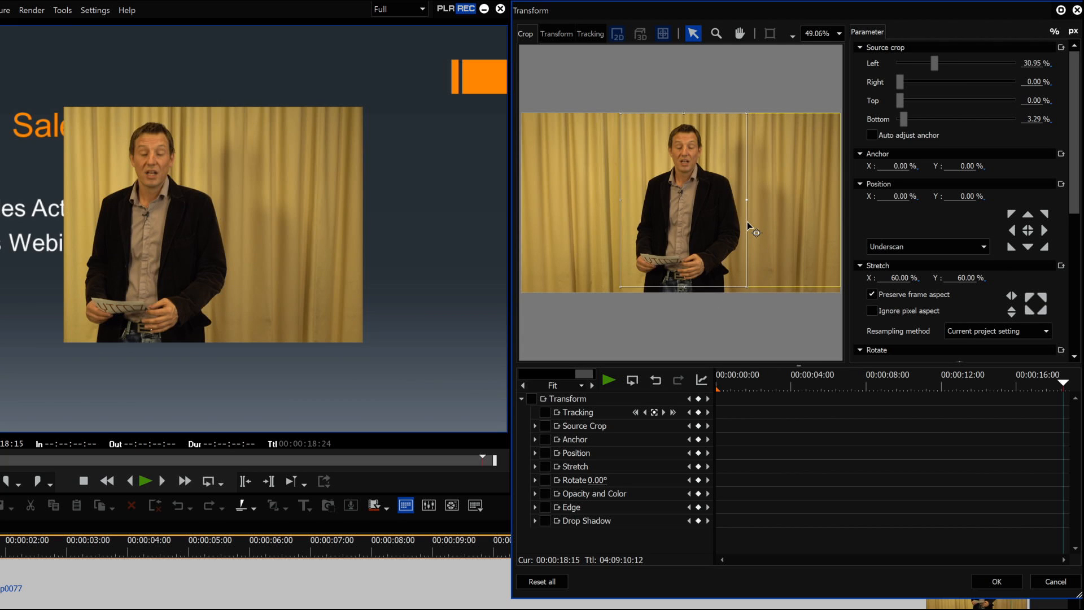
drag(748, 226, 785, 203)
Scale the cropped presenter to about 50% and position it at about X 29.3%, Y 15.3%, beside the slide text
click(559, 35)
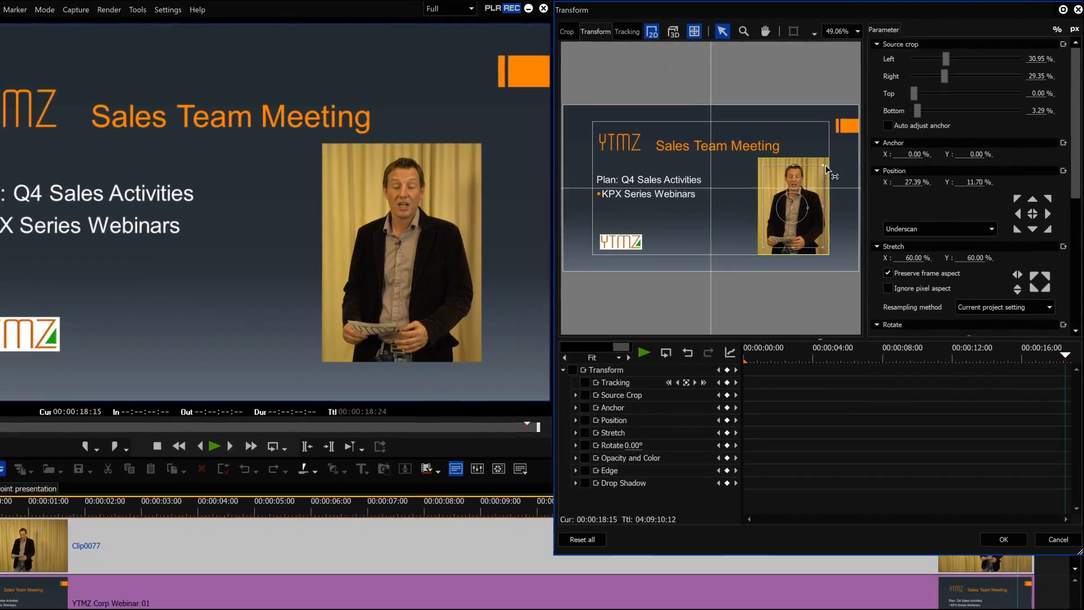
drag(825, 168, 823, 166)
drag(796, 203, 802, 209)
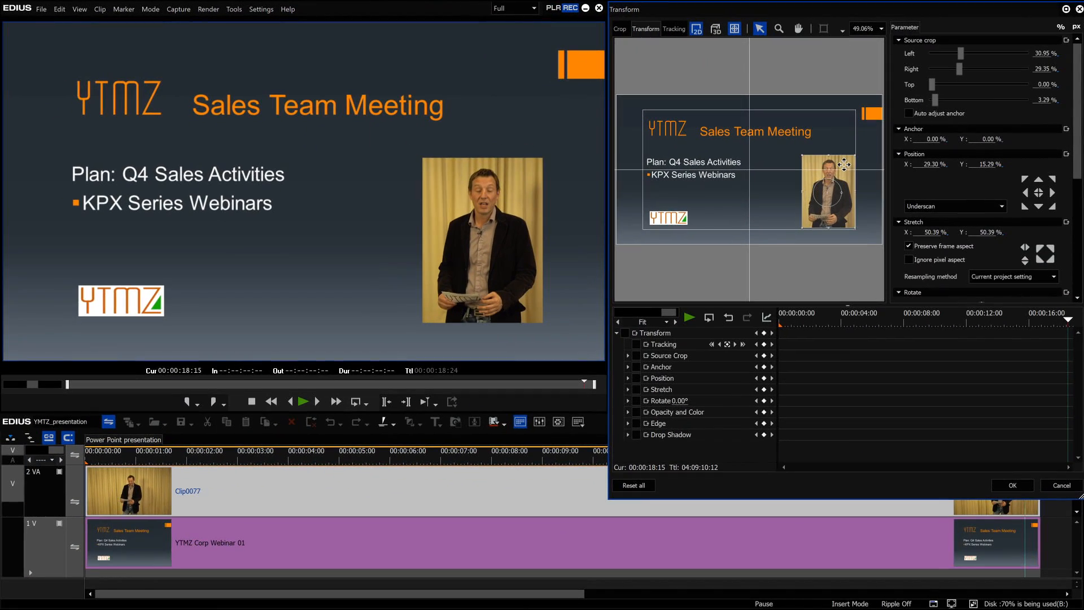
Switch the transform to 3D mode and rotate the presenter picture about 16° around the Y axis
click(715, 29)
drag(1074, 133, 1073, 259)
drag(989, 72, 988, 34)
Give the presenter picture an edge about 6.4 px wide, using the orange sampled from the slide
drag(938, 190, 948, 189)
click(1038, 220)
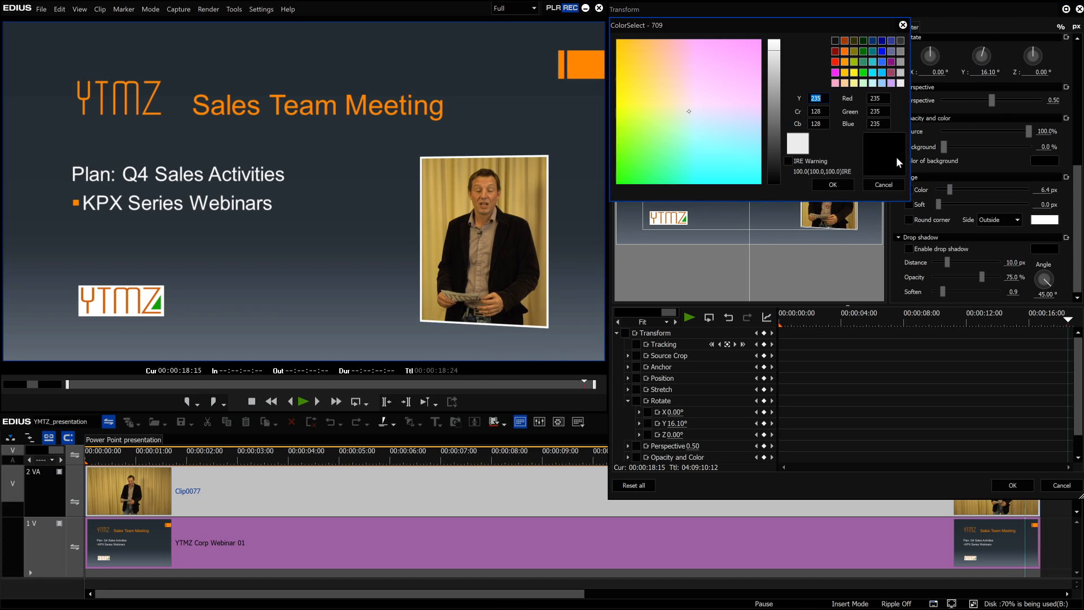
drag(898, 164, 78, 205)
click(833, 185)
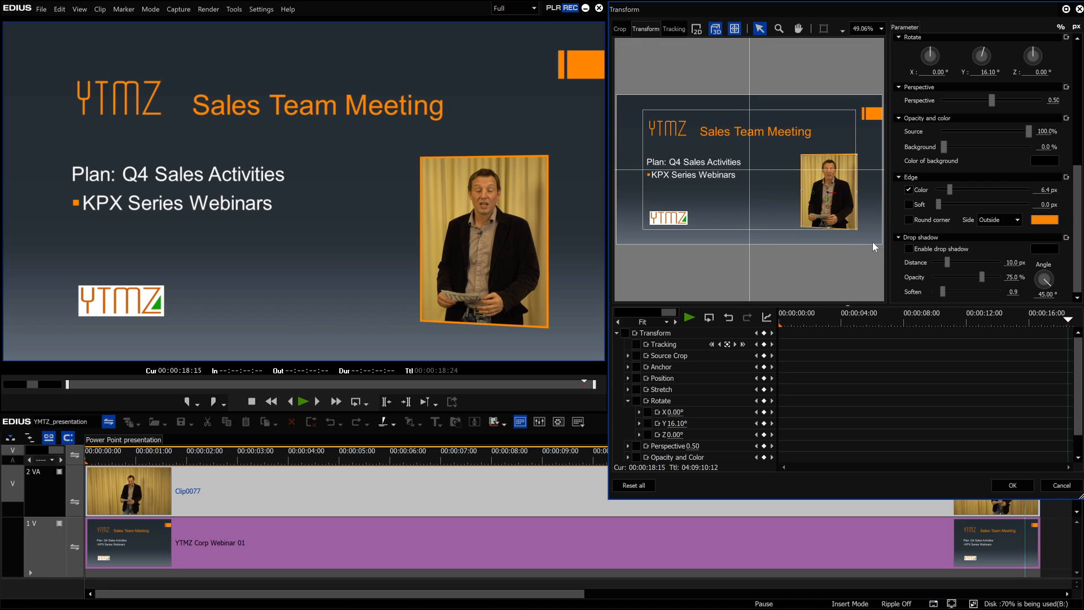
Enable a drop shadow on the presenter picture with a distance of about 22.4 px and apply the Transform settings
click(908, 249)
drag(947, 263, 951, 262)
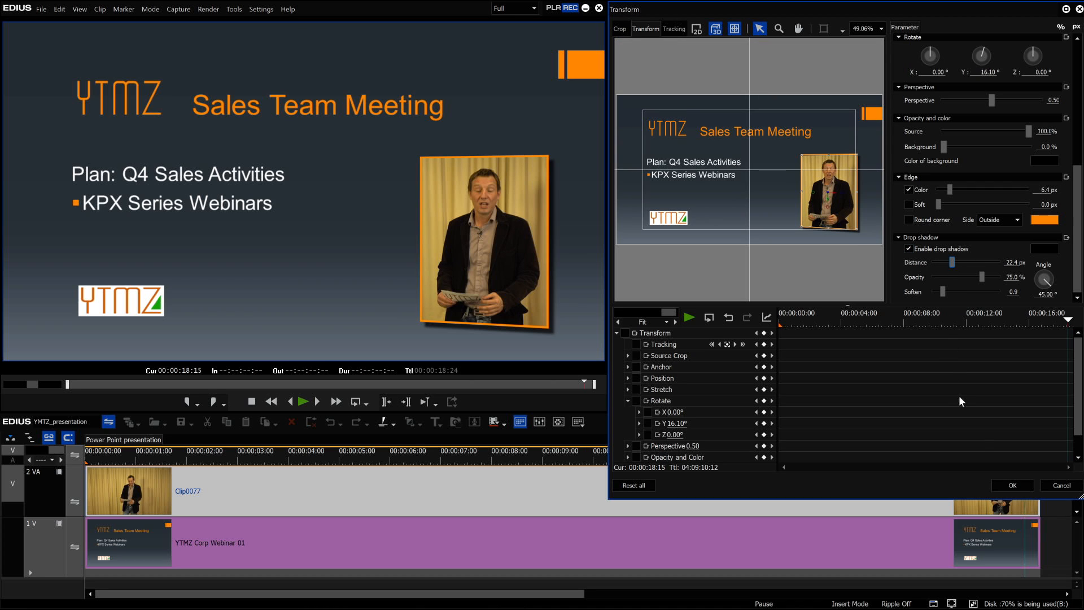
click(1012, 486)
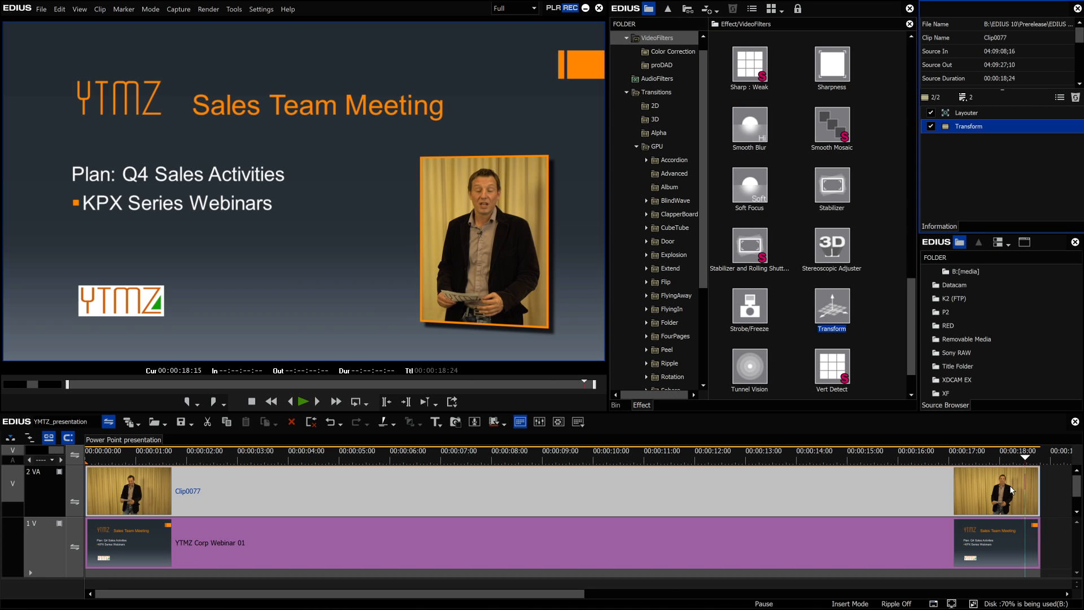
Play back the finished presentation composite from about 00:00:07:16
click(470, 461)
key(space)
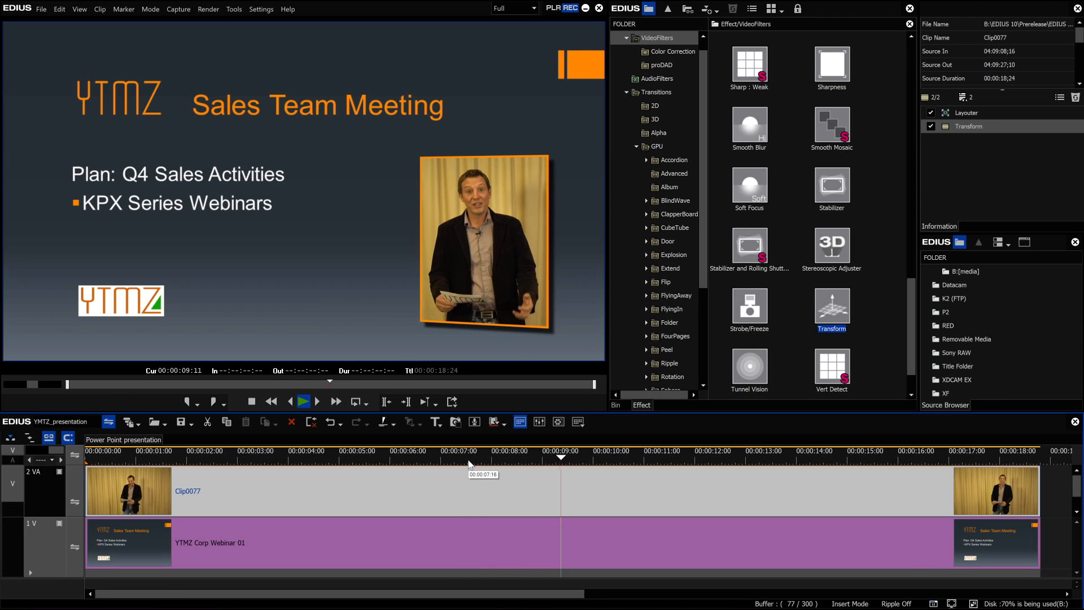